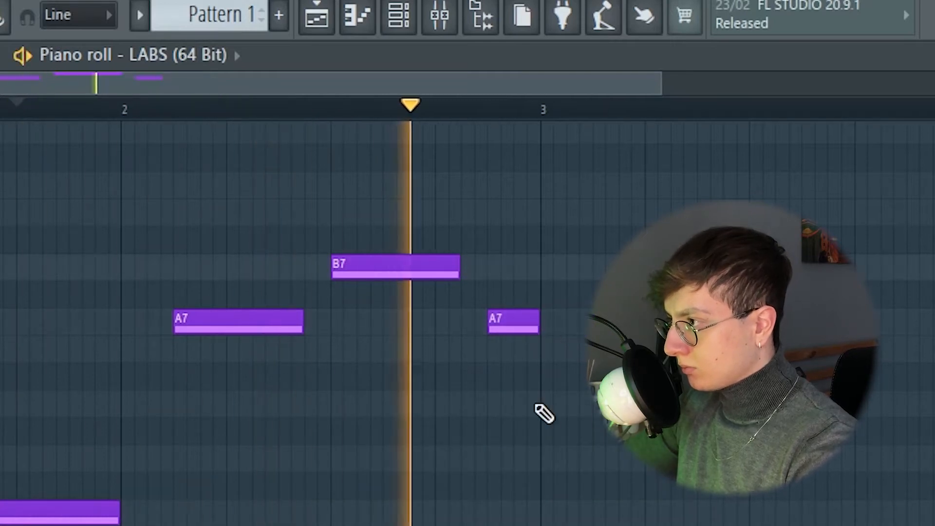
- Move the F#7 note in the LABS melody to the start of its bar and lengthen it towards the following B7
scroll(580, 321, up, 1)
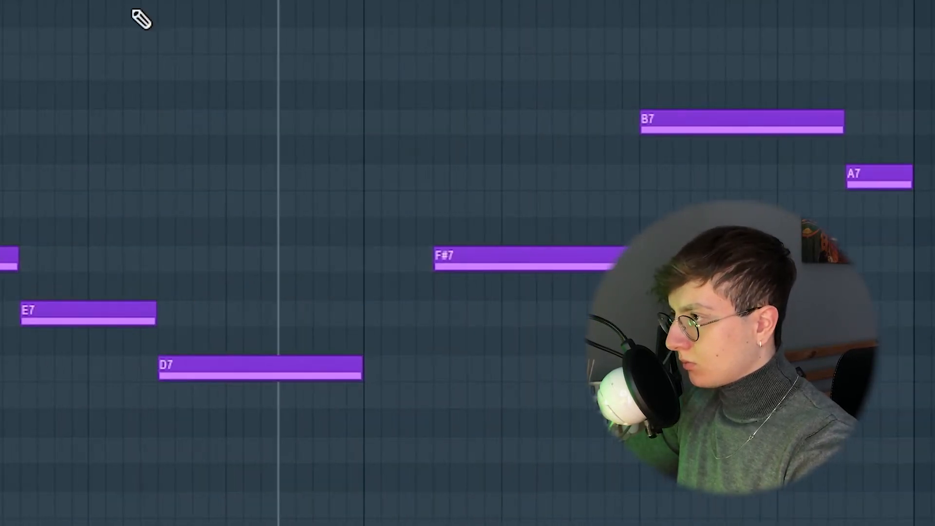
drag(458, 257, 373, 257)
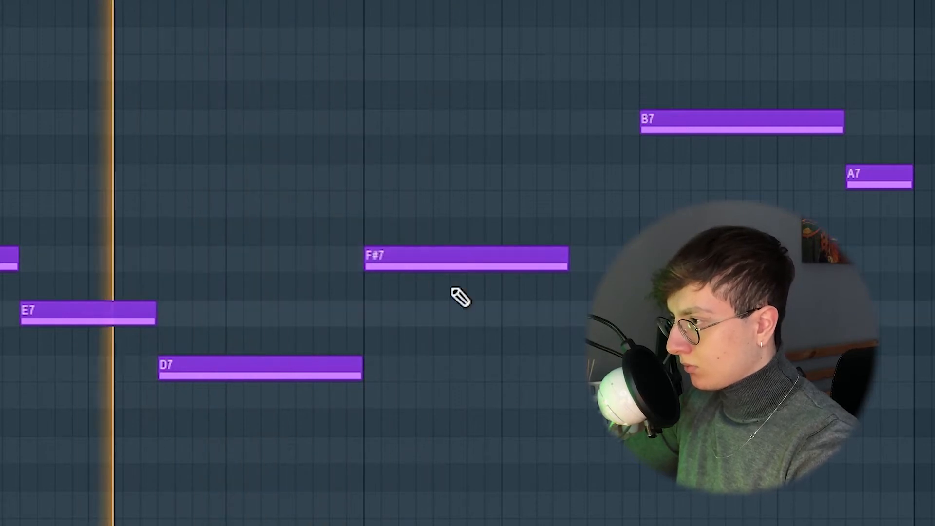
click(577, 204)
right_click(577, 204)
drag(565, 258, 628, 258)
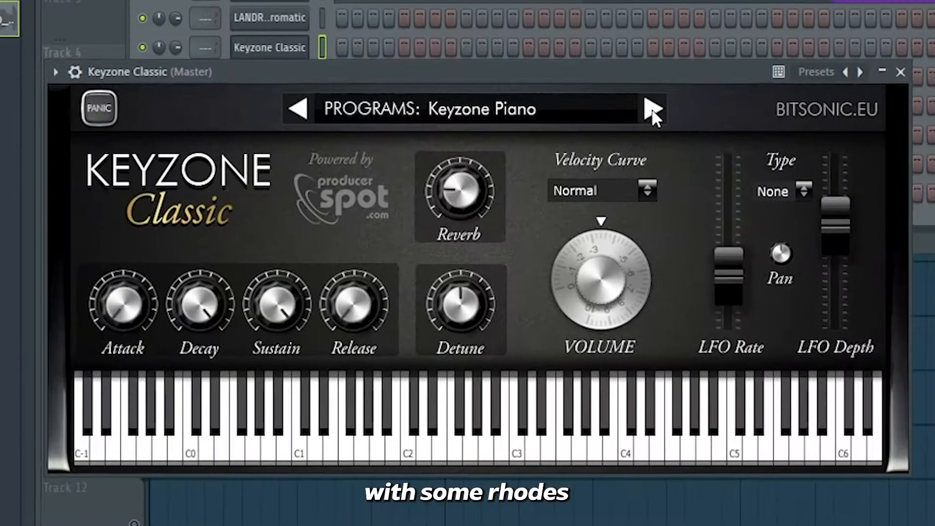
- Switch Keyzone Classic from Keyzone Piano to the next instrument program
click(653, 107)
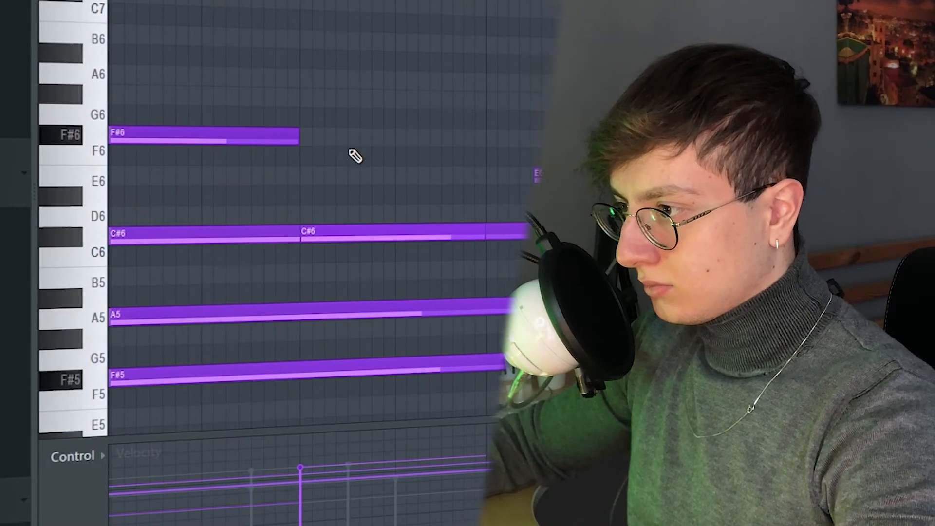
- Build a rising run above the first chord from short C#6, C#6, E6 and F#6 notes, ending in a longer B6
drag(309, 233, 324, 194)
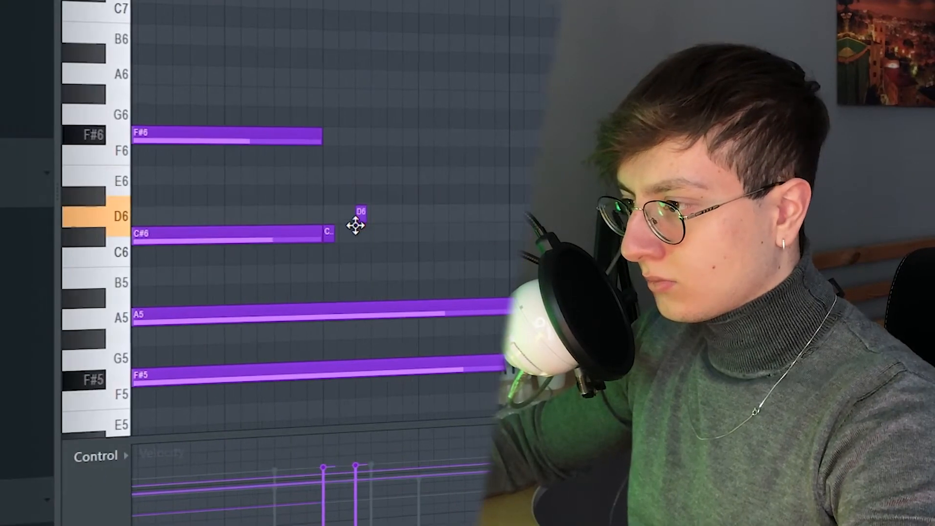
drag(356, 225, 360, 233)
key(space)
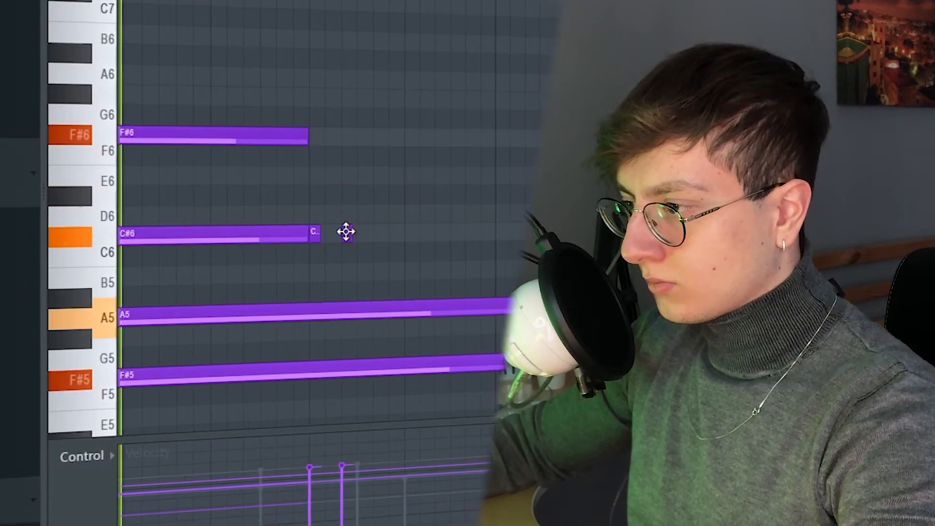
key(space)
mouse_move(331, 137)
mouse_down()
mouse_move(325, 196)
mouse_move(335, 174)
mouse_up()
click(308, 137)
drag(332, 122, 342, 37)
key(space)
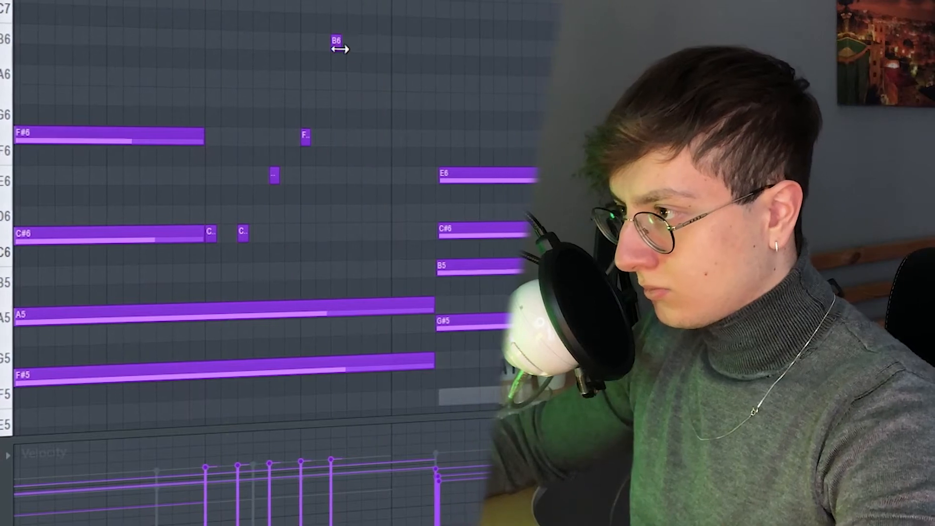
drag(350, 42, 358, 48)
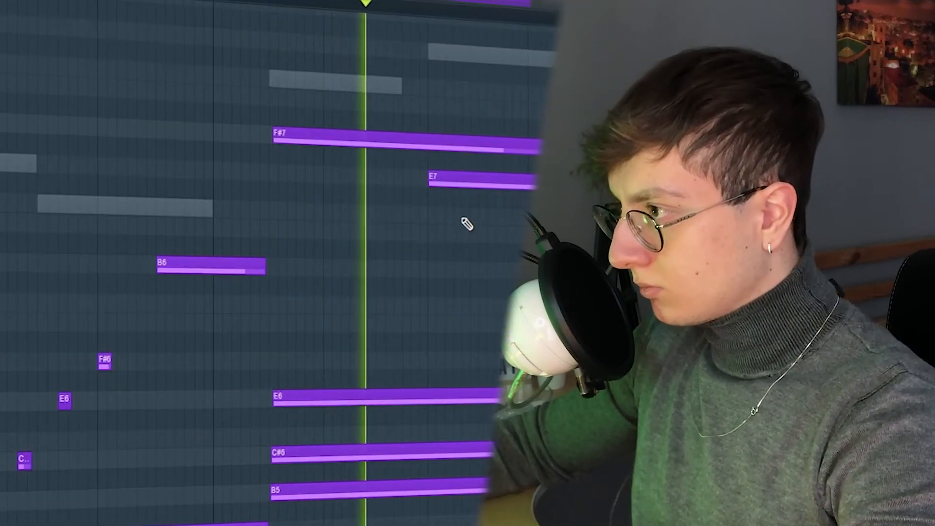
- Play back the chords, then select the high F#7, E7 and D7 notes and apply quick legato to them
key(space)
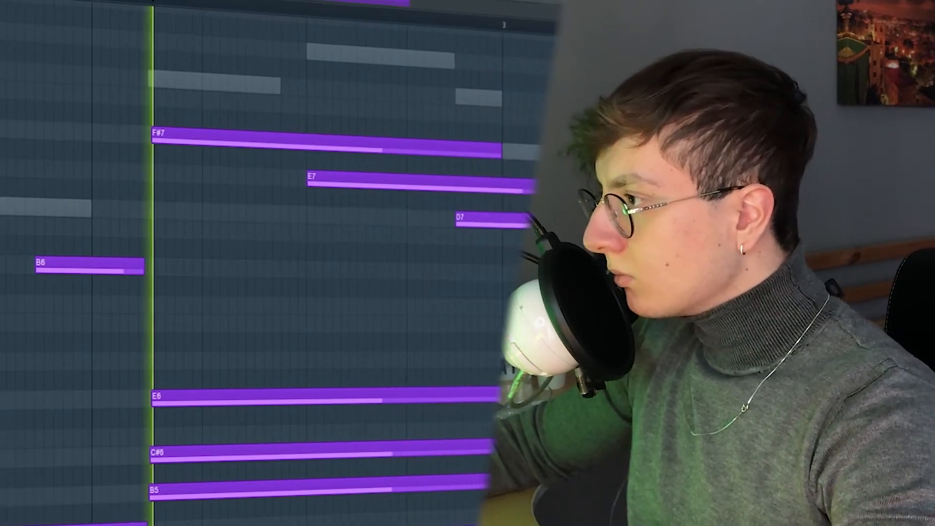
drag(175, 124, 530, 229)
key(ctrl+l)
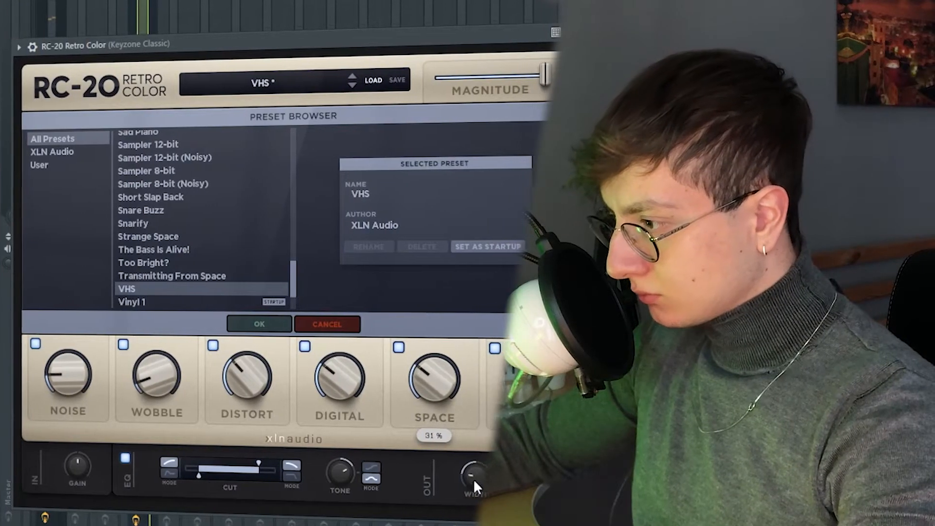
- Set the Distort amount in RC-20 Retro Color to 15% on the Keyzone Classic track
drag(243, 390, 239, 443)
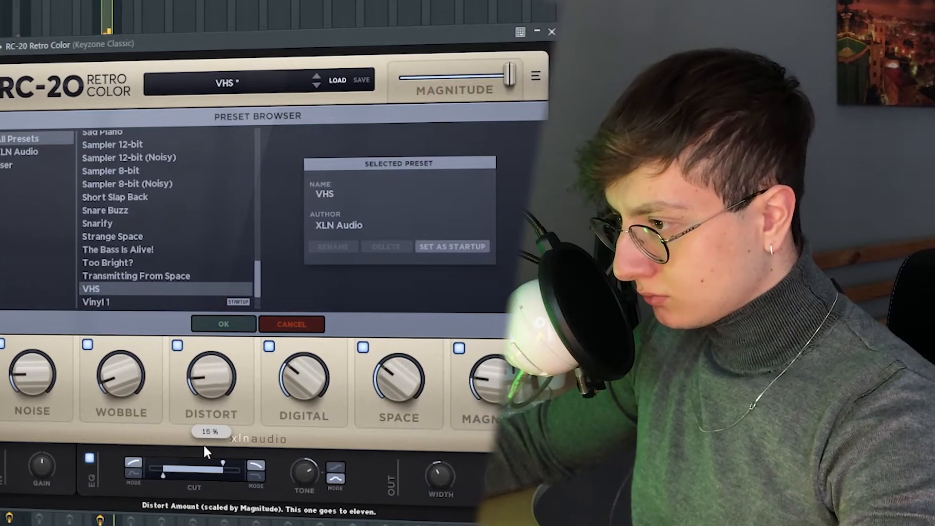
- Change the filter order of band 1 in Fruity parametric EQ 2, pull the band down, and slightly adjust another band
right_click(167, 261)
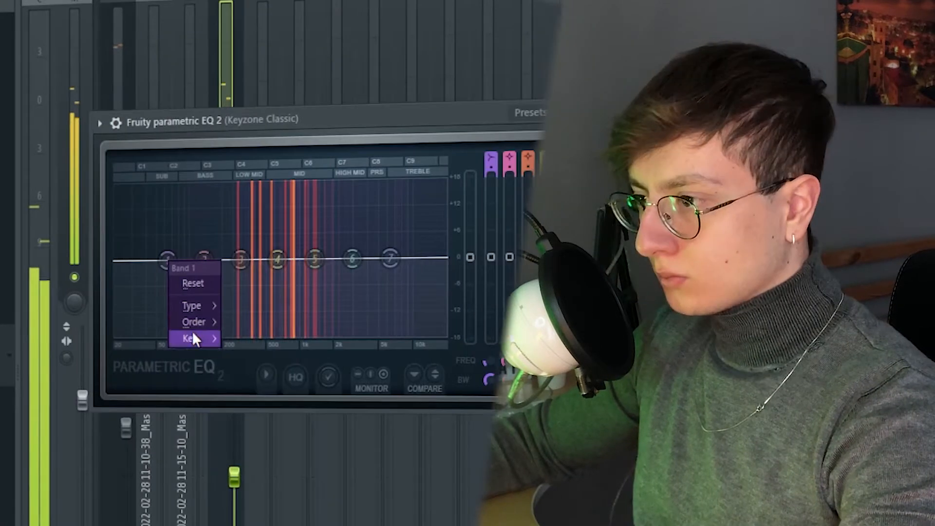
mouse_move(185, 322)
click(235, 324)
drag(129, 261, 124, 293)
mouse_move(202, 258)
mouse_down()
mouse_move(207, 188)
mouse_move(204, 263)
mouse_up()
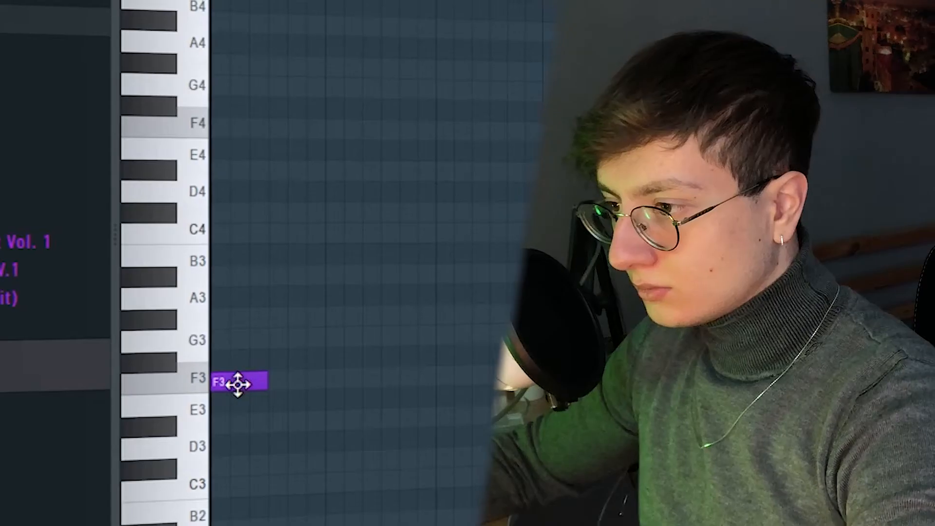
- Raise the first note to F4 in the Zebra2 piano roll, then add the next F4 and A#4 root notes
drag(224, 357, 133, 125)
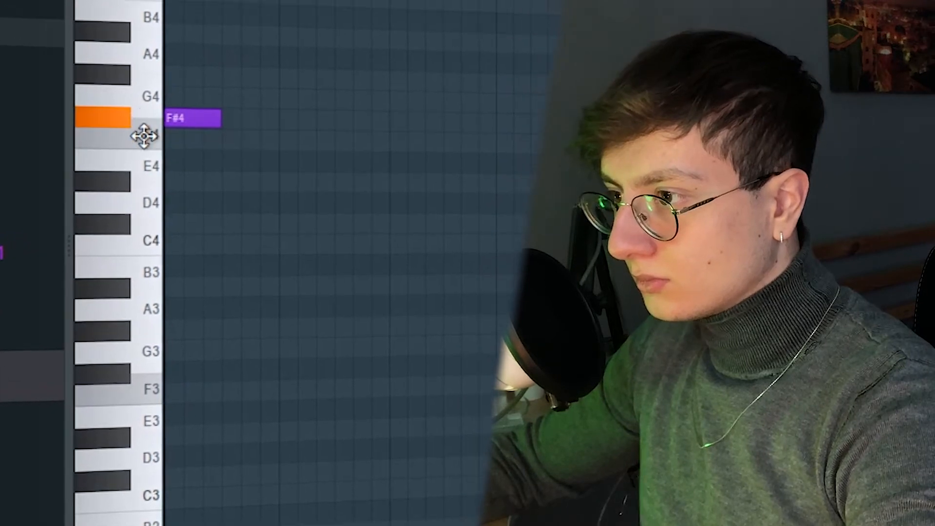
click(370, 147)
click(580, 95)
drag(498, 113, 496, 76)
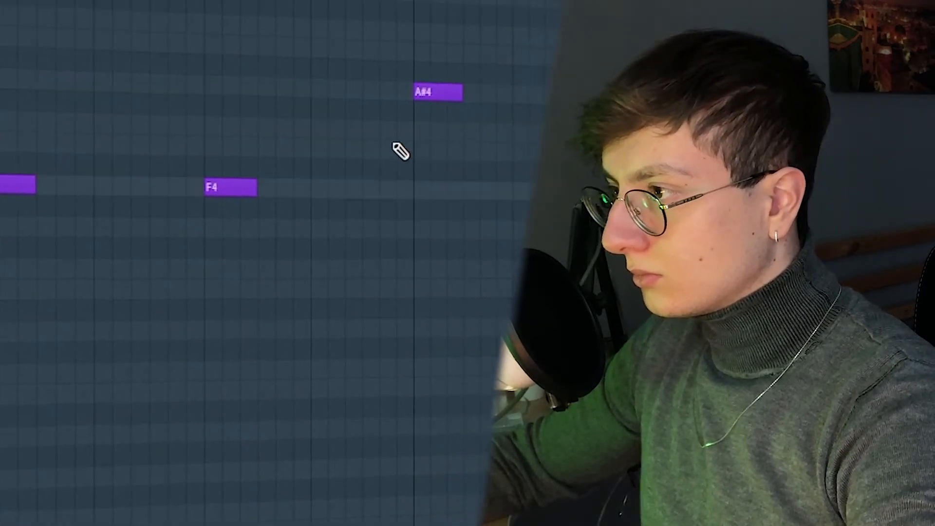
key(space)
click(495, 126)
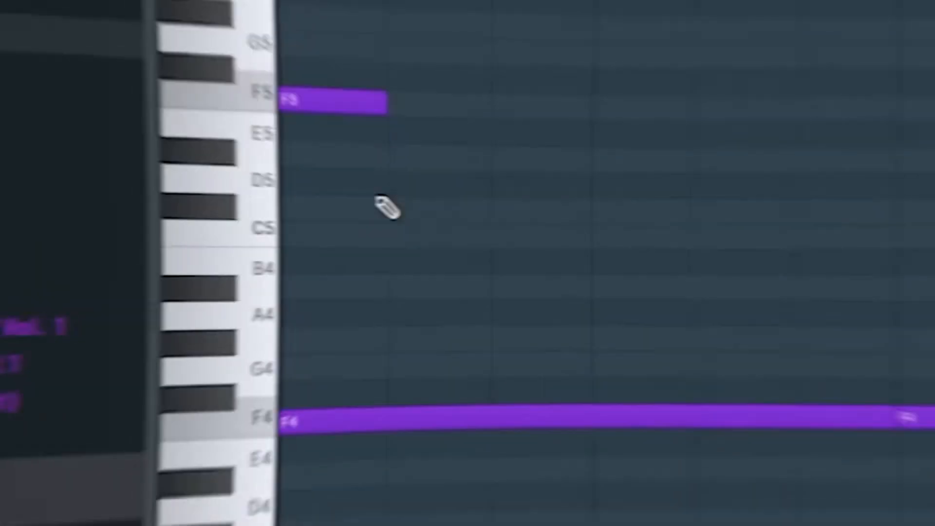
- Write the arpeggio above the long root notes, continuing it over A#4 with G#5, A#5, G#5 and D#6
click(441, 210)
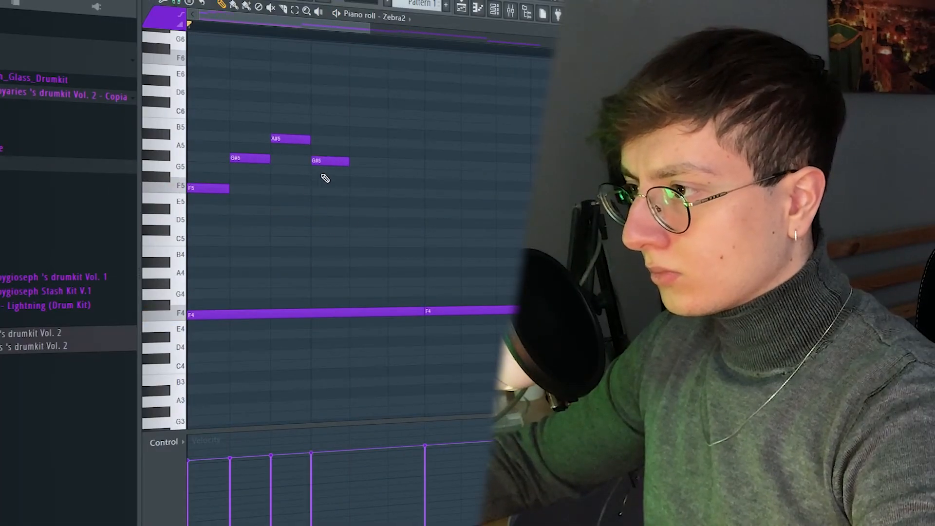
key(space)
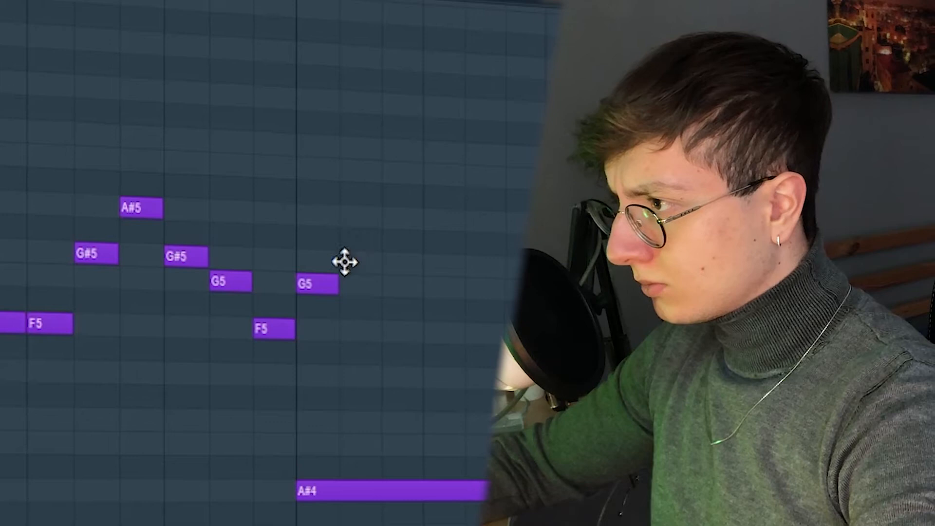
click(345, 261)
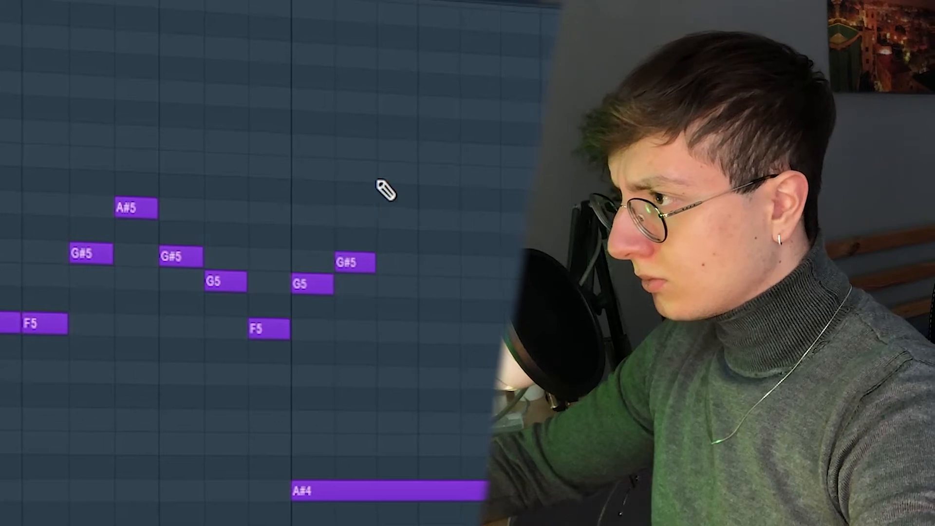
click(415, 221)
click(454, 266)
click(498, 113)
key(space)
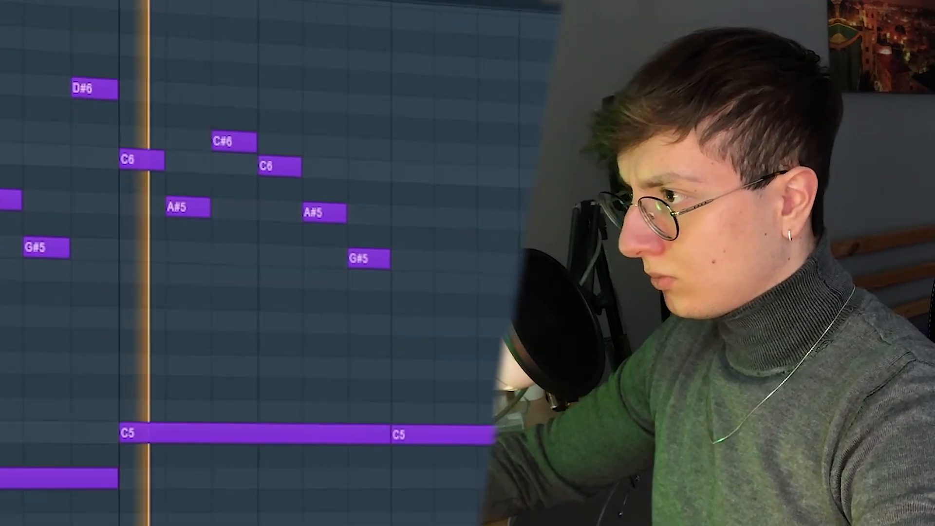
- Select the six arpeggio notes above the first C5 root note and duplicate them over the following one
drag(400, 61, 135, 293)
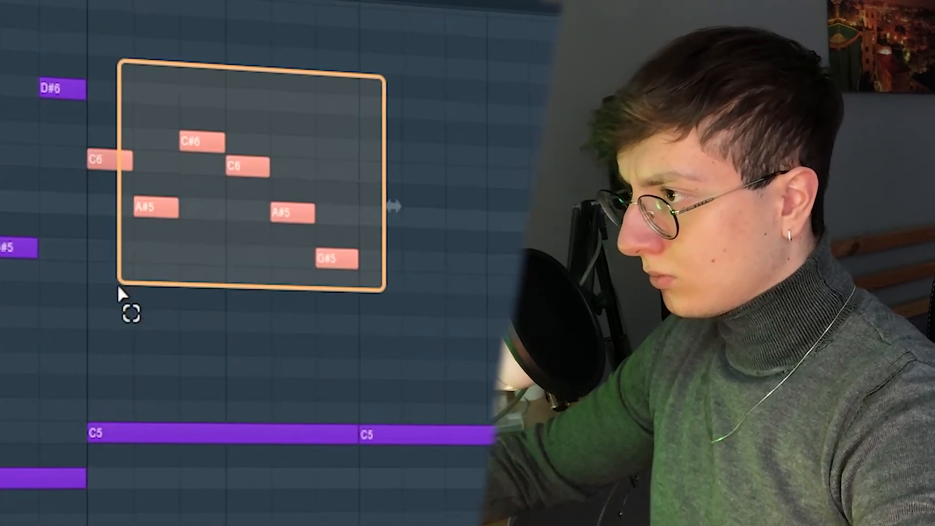
key(ctrl+b)
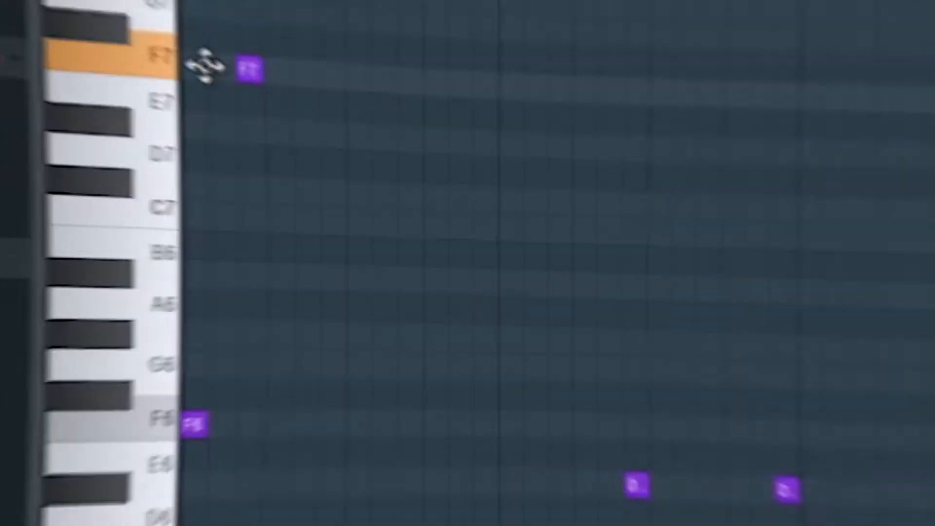
- Delete the F6 note and add sparse high accents such as C#7 and F7 above the arpeggio, then play the melody
right_click(207, 422)
click(370, 137)
mouse_move(365, 141)
mouse_down()
mouse_move(413, 138)
mouse_move(416, 79)
mouse_move(416, 197)
mouse_up()
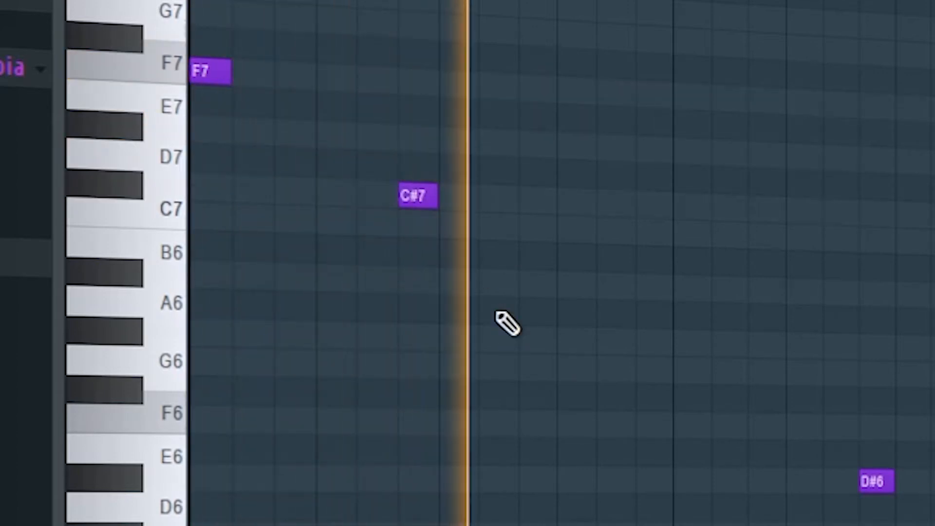
click(682, 232)
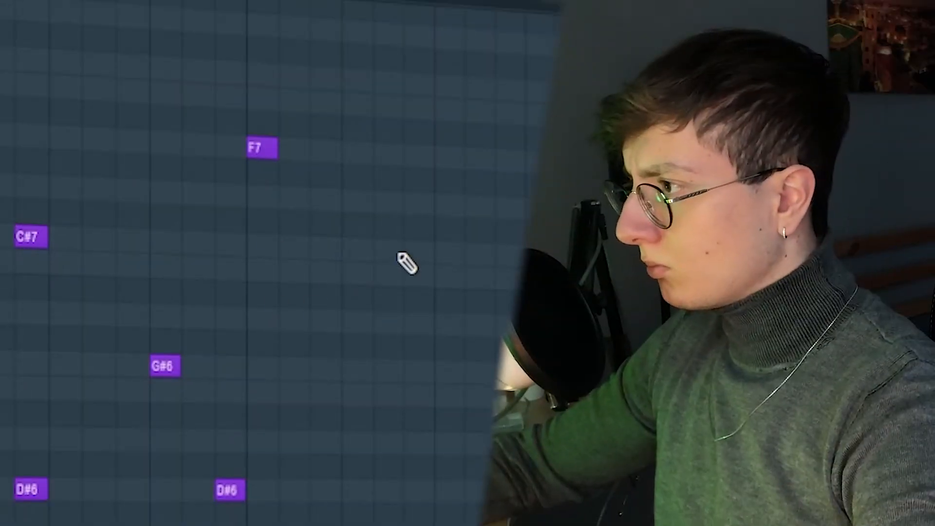
click(399, 255)
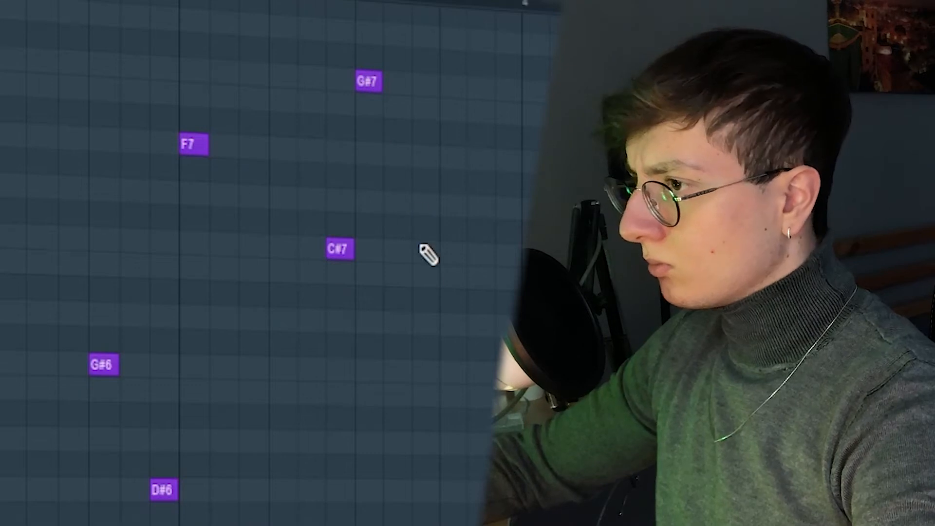
key(space)
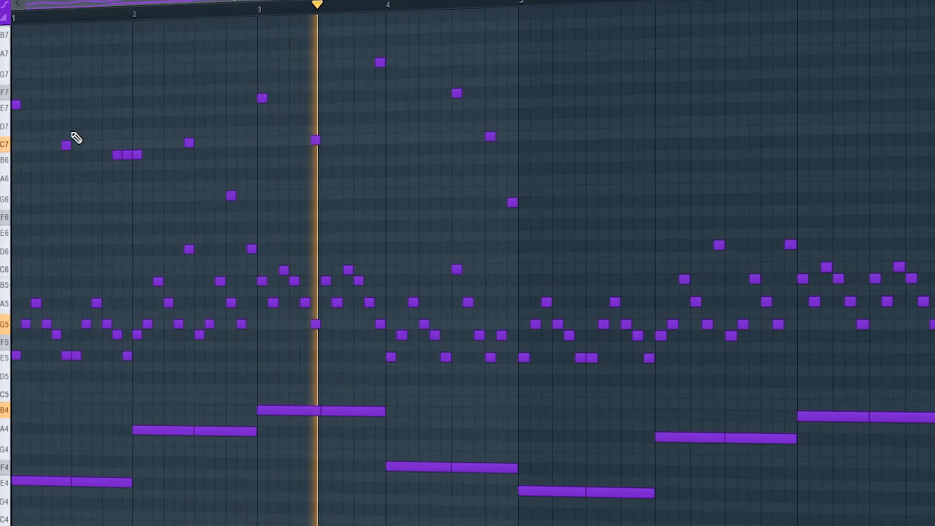
- Set the Zebra2 piano roll's snap to 1/3 beat
mouse_move(96, 90)
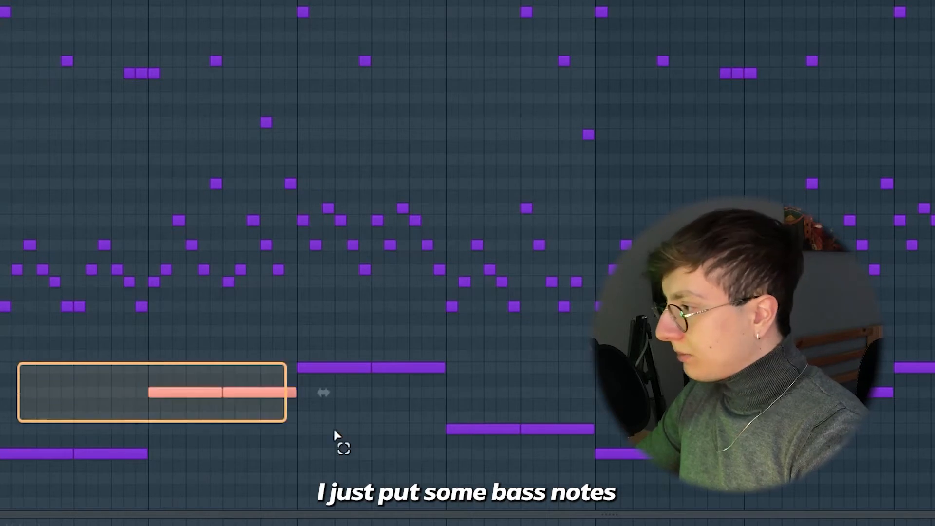
scroll(233, 317, down, 4)
scroll(45, 251, up, 4)
ctrl+scroll(44, 251, down, 2)
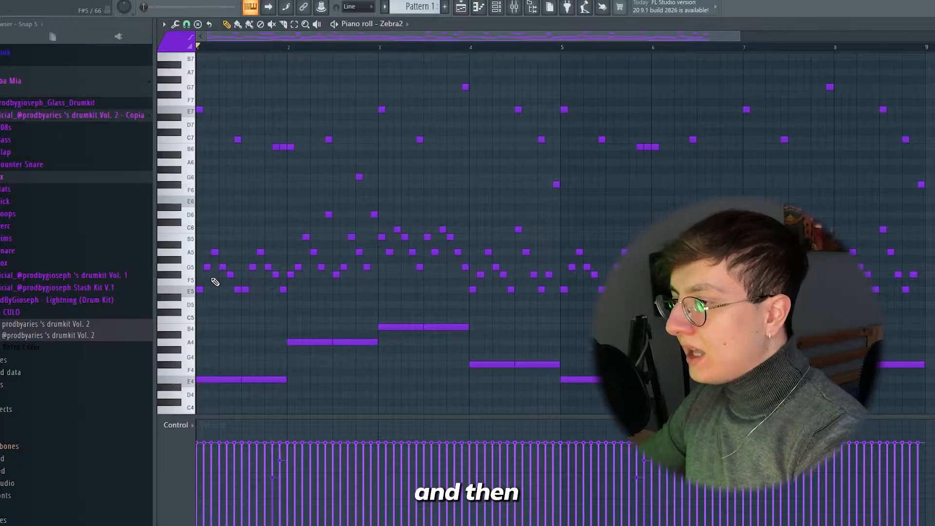
click(165, 29)
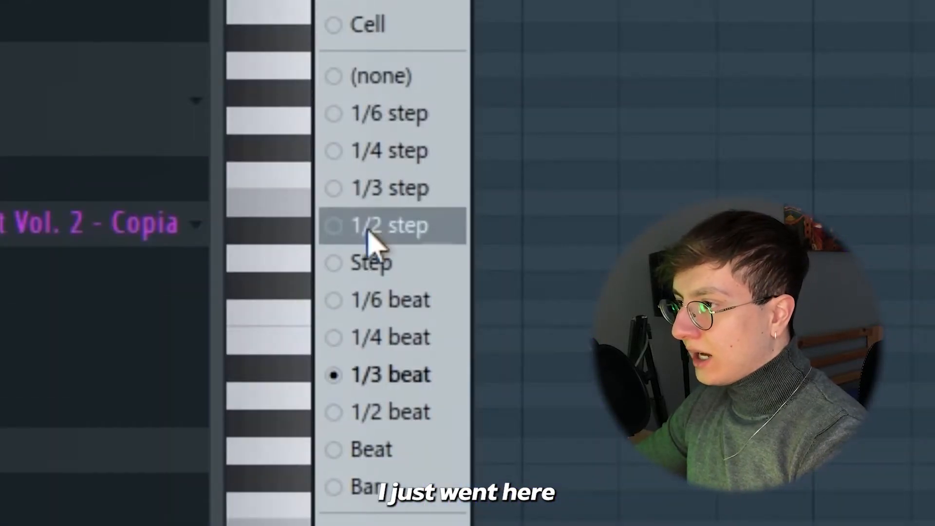
click(374, 376)
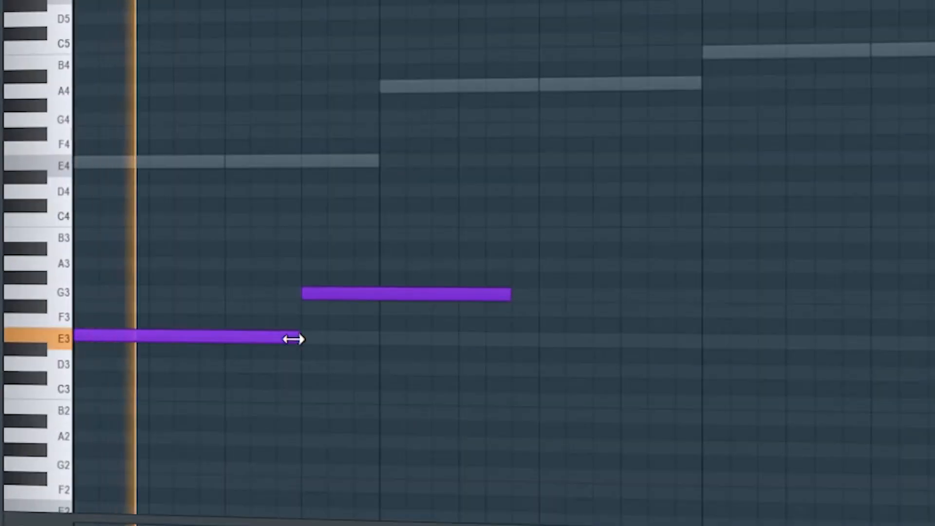
- Extend the bass line with an A3 note and a higher note at the start of bar 4, deleting the third B3 note
click(465, 265)
drag(507, 295, 428, 296)
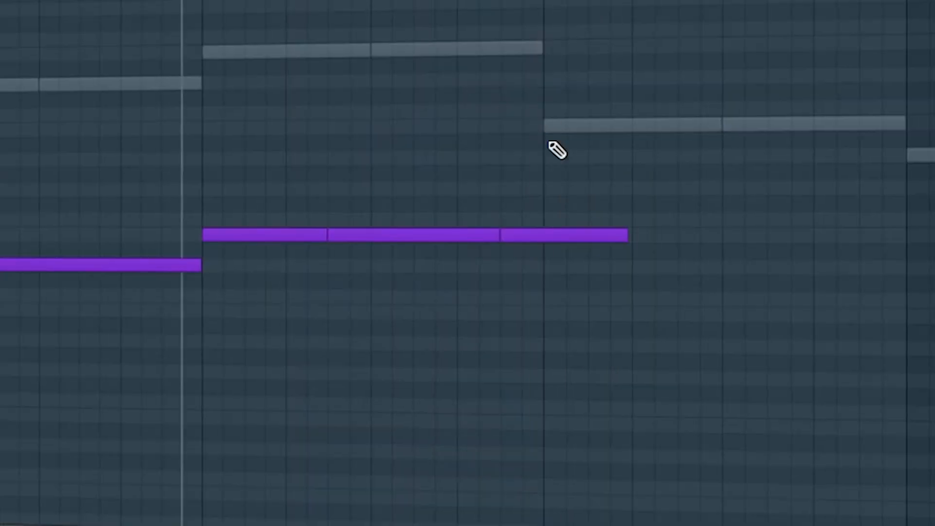
mouse_move(541, 121)
mouse_down()
mouse_move(542, 132)
mouse_move(540, 103)
mouse_up()
right_click(561, 236)
key(space)
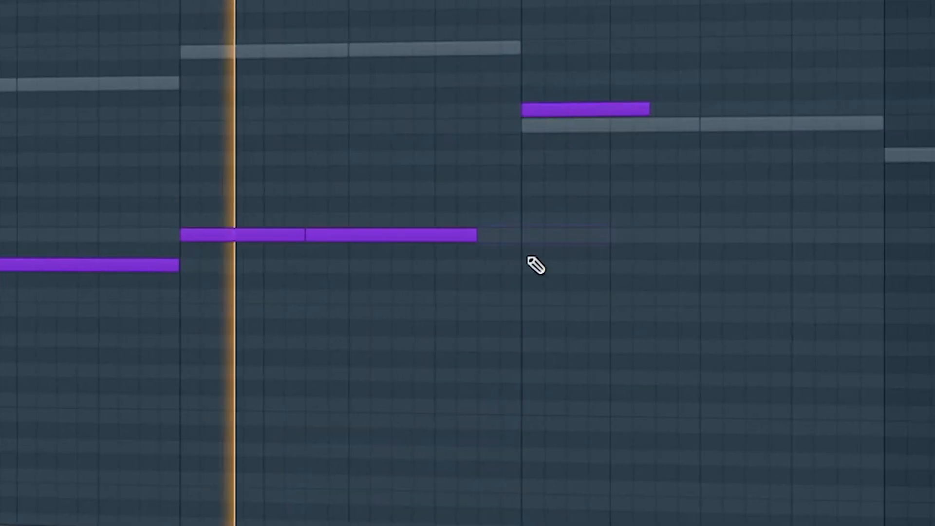
- Replace the high bass note at bar 4 with one starting before the bar, and shorten the second B3 to meet it
drag(388, 232, 357, 238)
click(448, 94)
key(space)
drag(434, 108, 381, 117)
key(space)
right_click(503, 115)
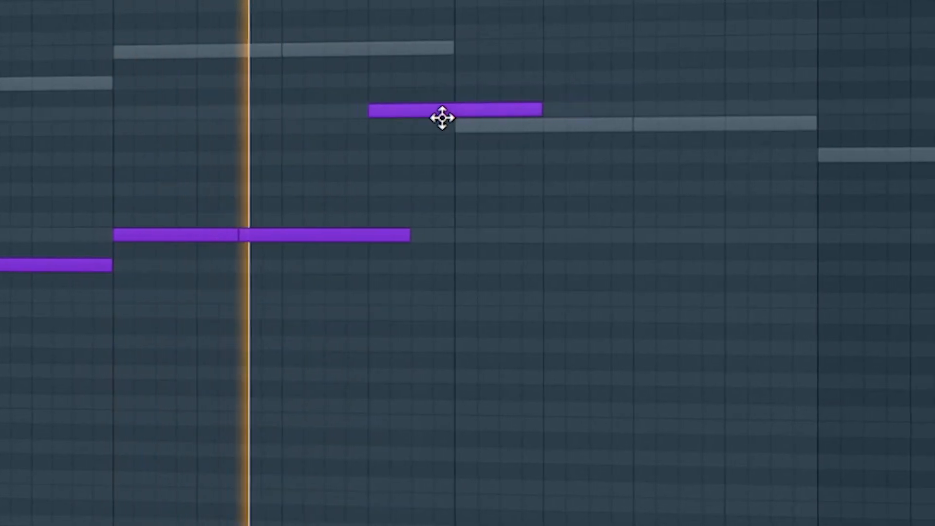
drag(404, 236, 347, 244)
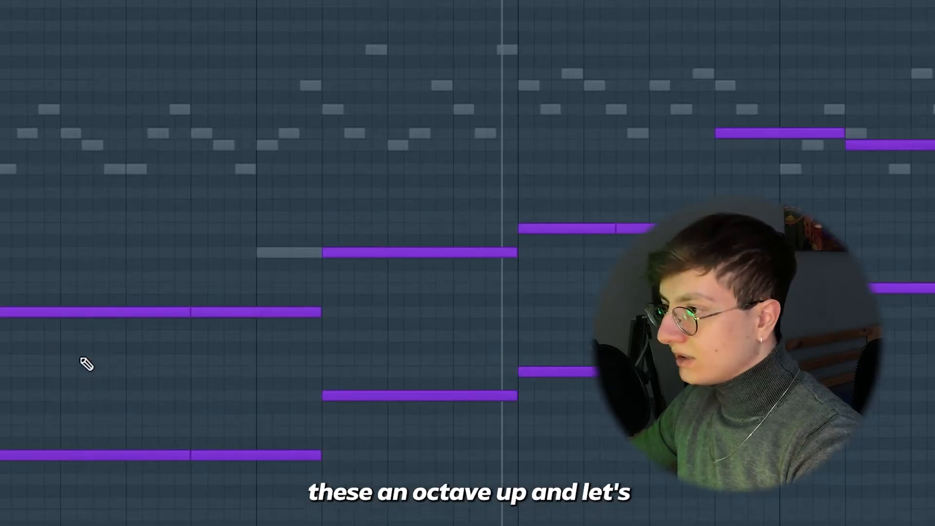
- Build a chord over the first E4 note by placing E5, C5 and G4, and play it back
scroll(88, 365, up, 2)
scroll(1, 196, up, 2)
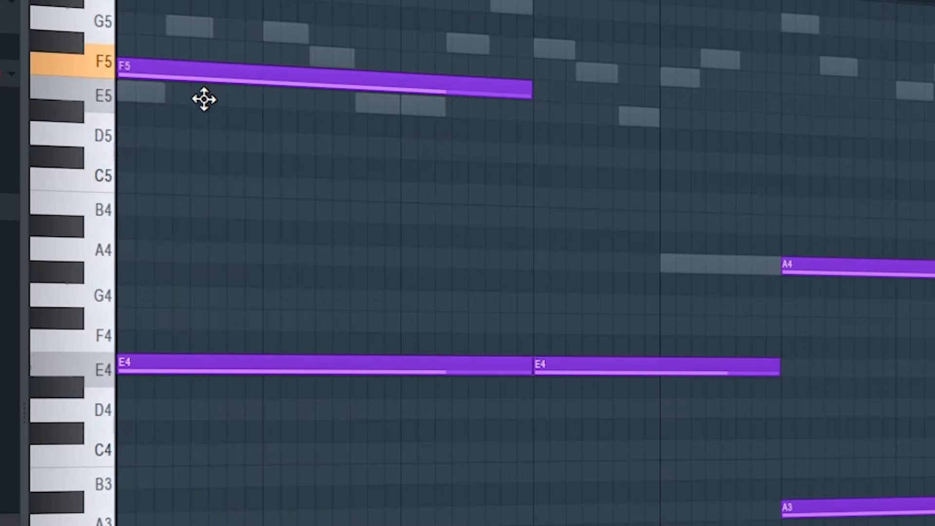
drag(204, 100, 198, 109)
click(183, 189)
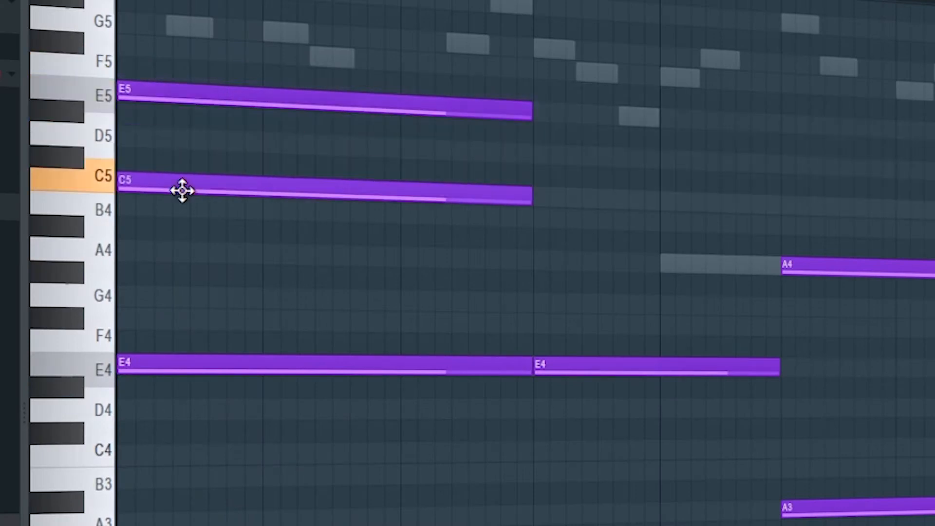
click(170, 305)
key(space)
key(space)
- Revoice the first chord as E5, A4 and G4 above E4, and repeat those notes over the second E4 at its length
right_click(263, 191)
right_click(269, 302)
scroll(138, 208, up, 3)
click(129, 163)
click(63, 163)
key(ctrl+Down)
click(178, 119)
click(73, 119)
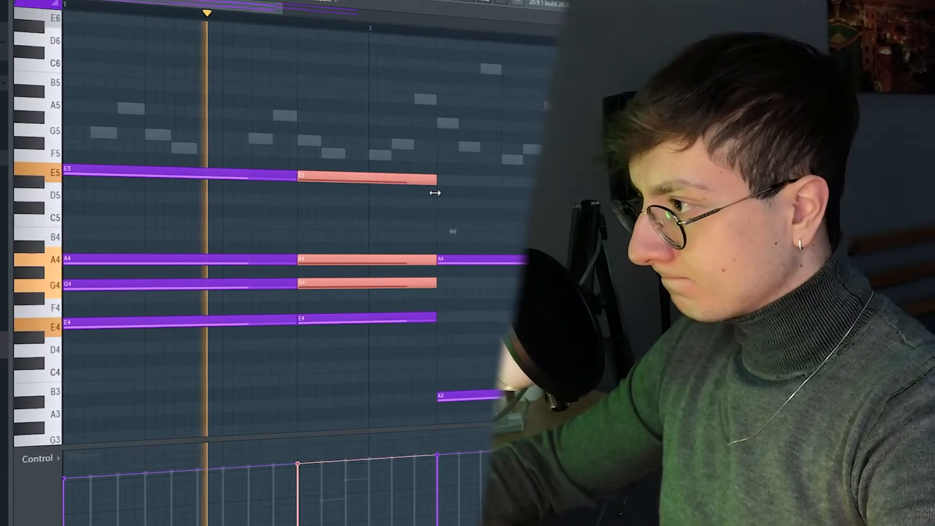
click(437, 200)
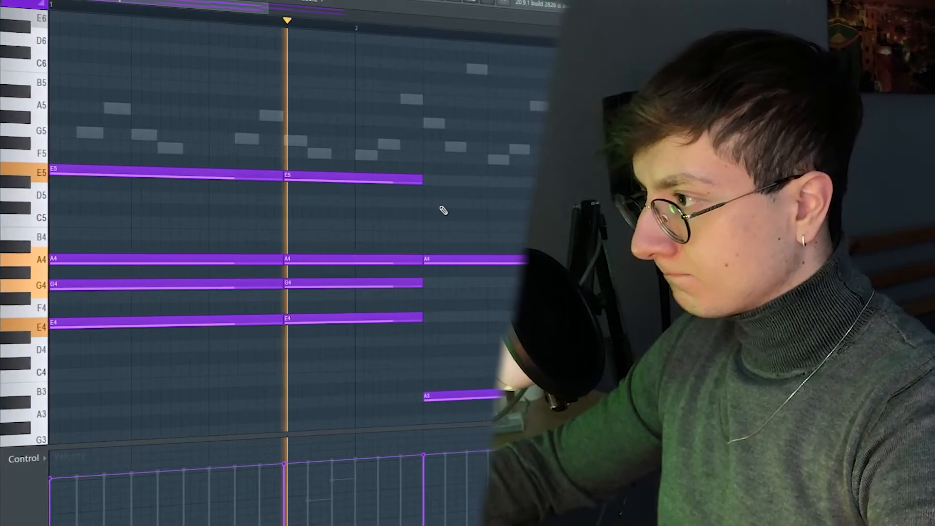
- Add D5 and F#4 to the A3 chord, place E5, C5, A4 and F#4 over the first B3, and play the progression
click(440, 121)
click(306, 156)
click(304, 61)
drag(298, 48, 337, 191)
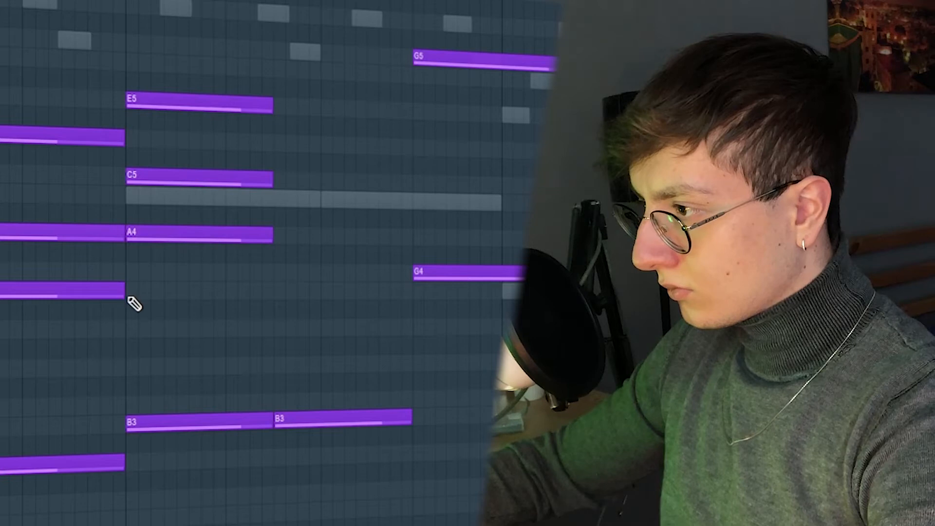
key(space)
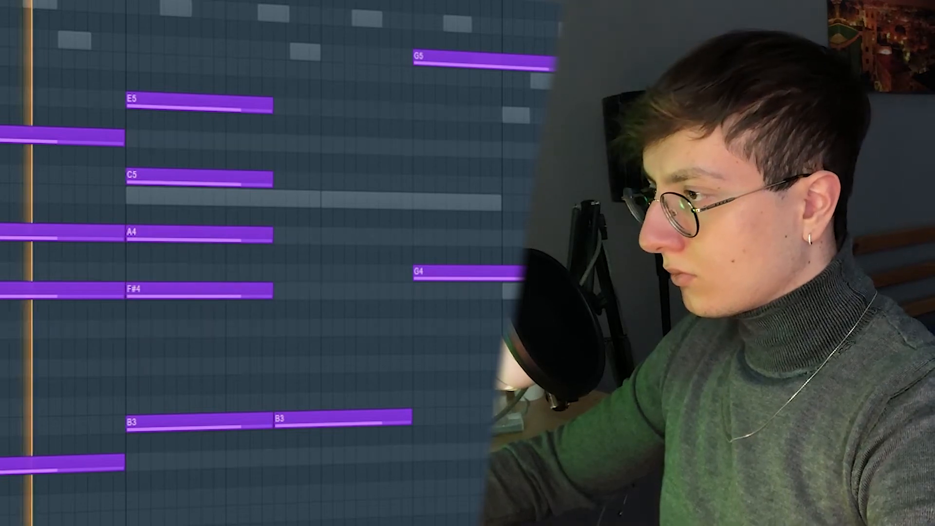
drag(204, 40, 217, 319)
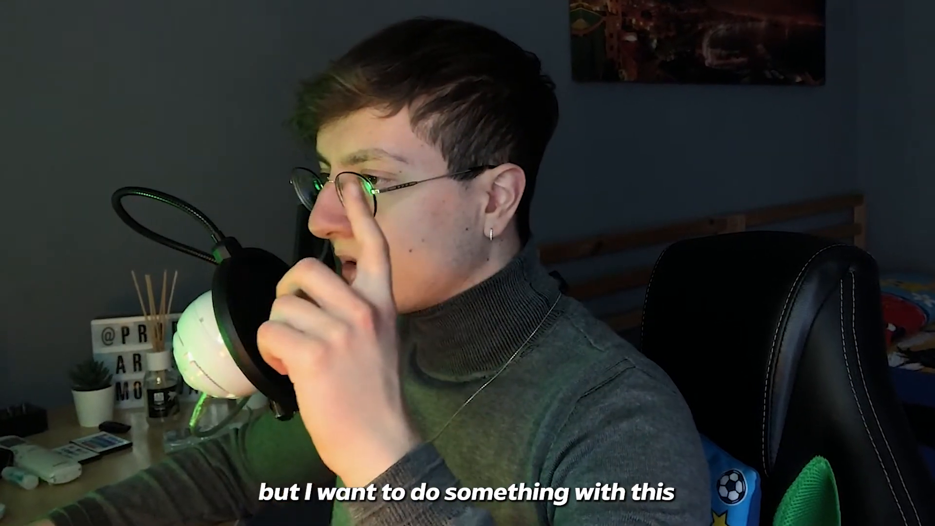
- Set the time stretching mode of the reversed melody clip on playlist track 3 to Stretch, and close its settings
click(447, 281)
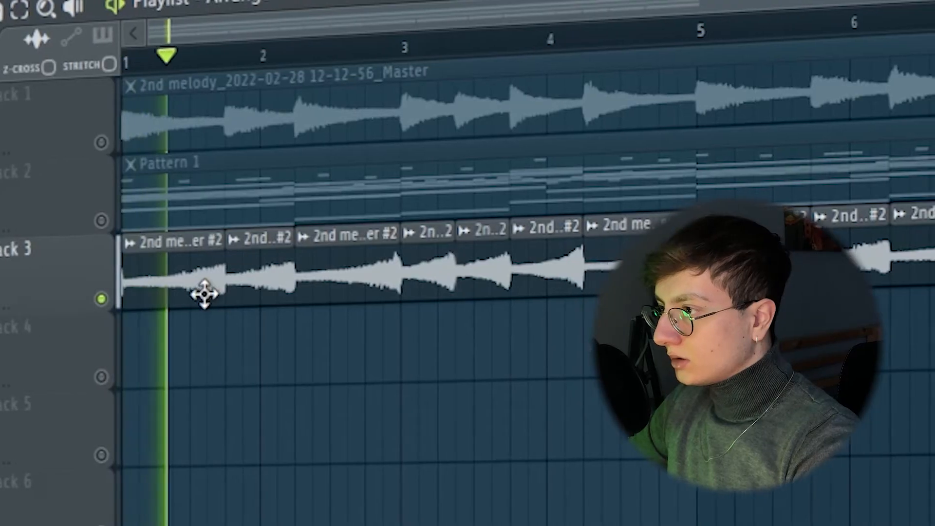
double_click(202, 292)
click(394, 273)
click(375, 358)
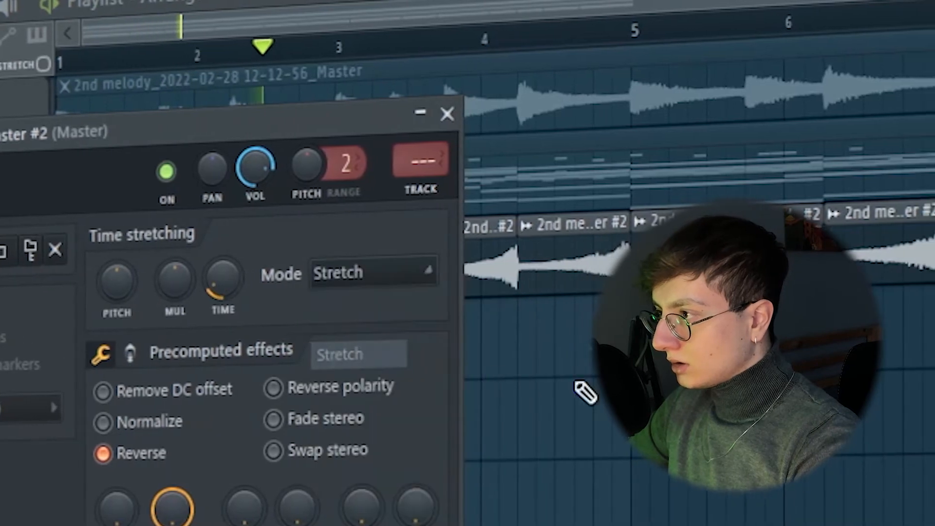
key(Escape)
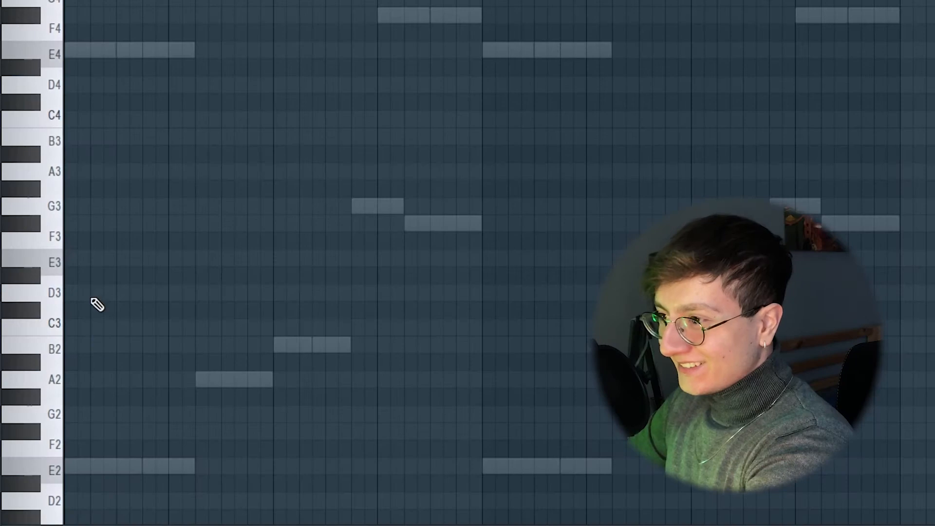
scroll(100, 302, up, 4)
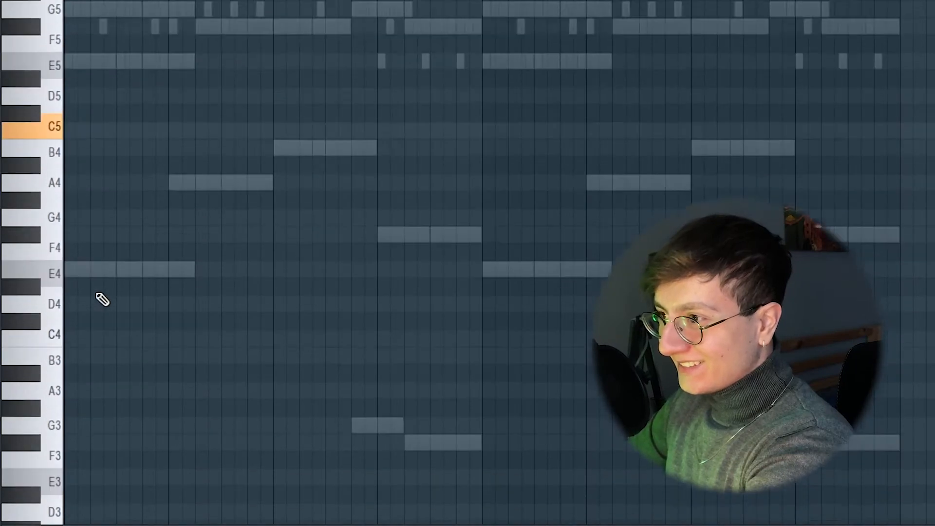
scroll(100, 300, up, 1)
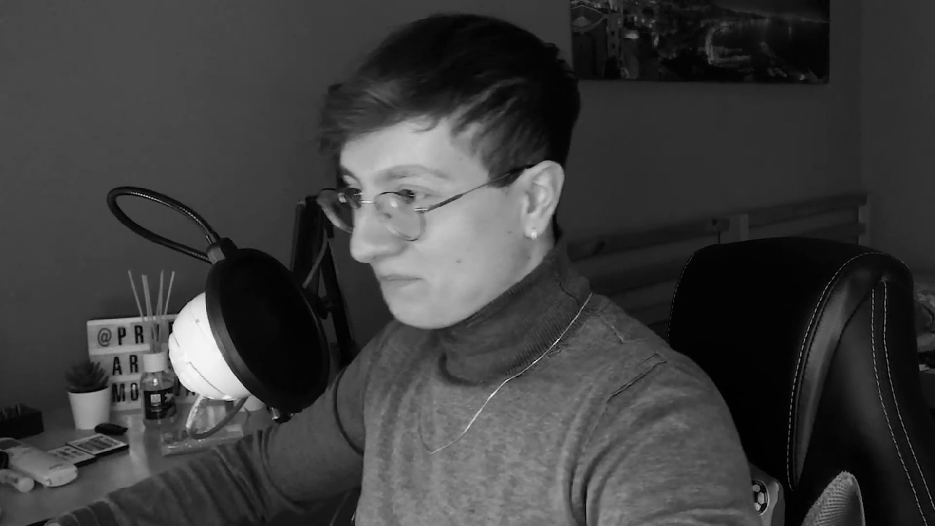